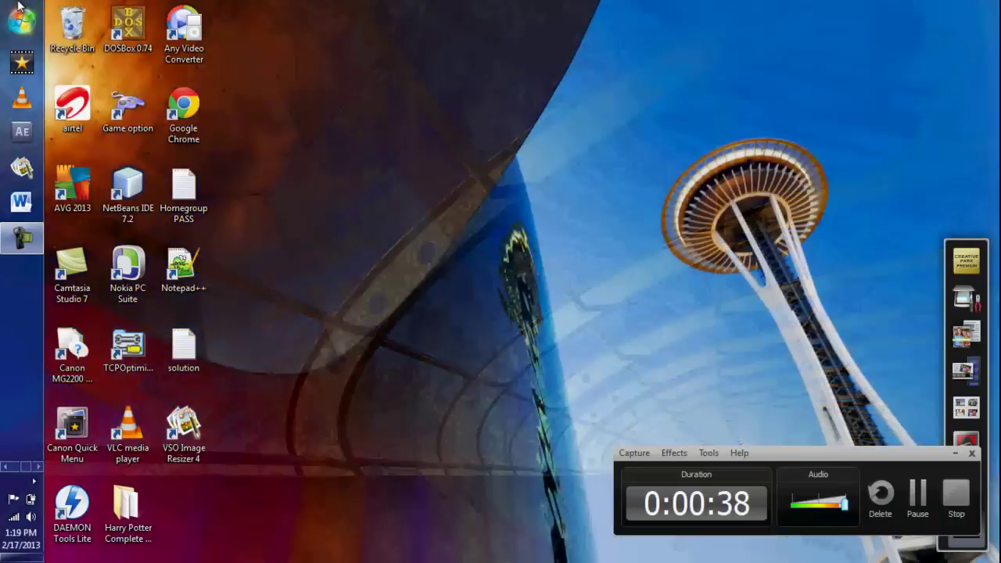
Open the Run dialog and launch the Registry Editor with the command regedit.
{"action": "left_click", "coordinate": [21, 21]}
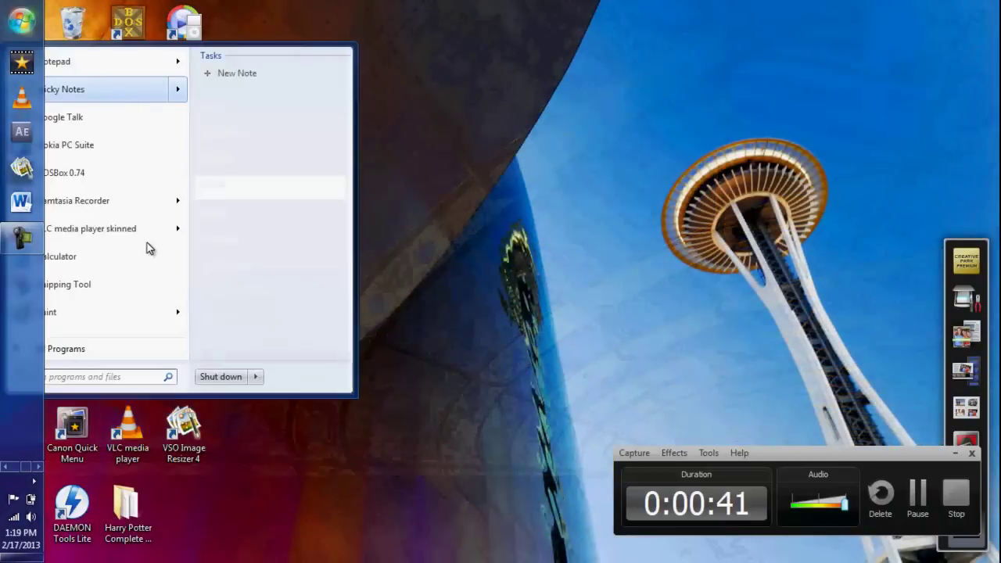
{"action": "left_click", "coordinate": [117, 376]}
{"action": "type", "text": "s"}
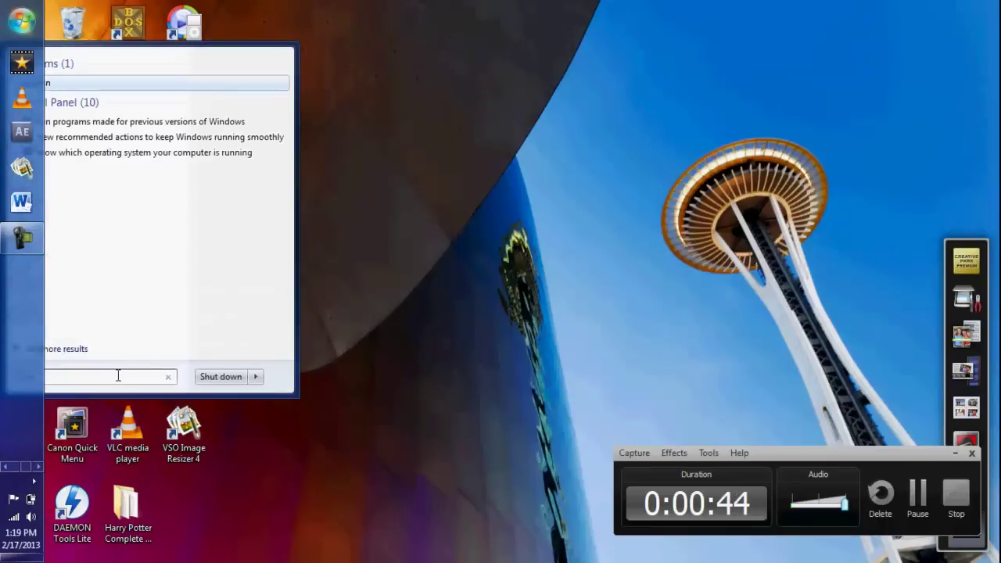
{"action": "key", "text": "Return"}
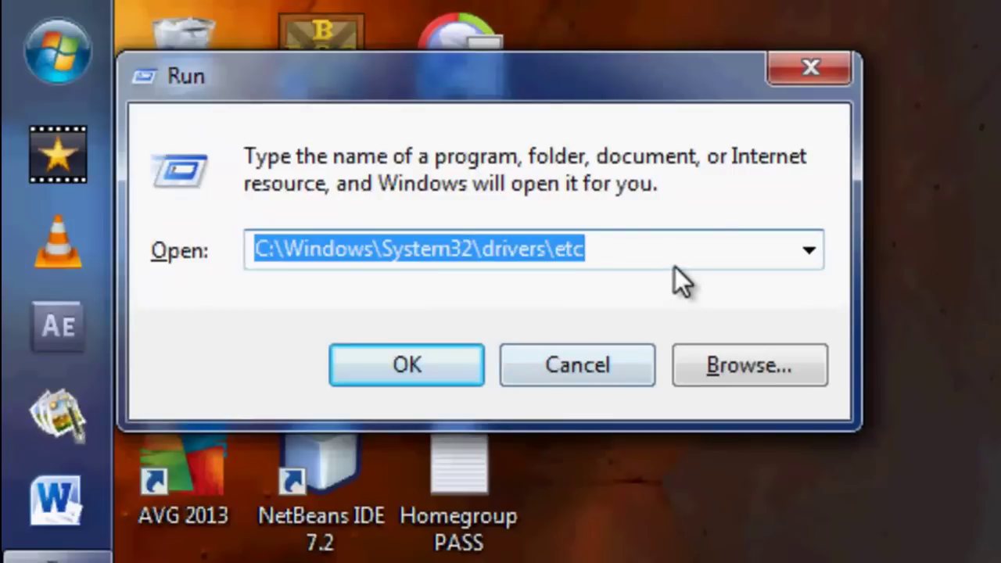
{"action": "key", "text": "BackSpace"}
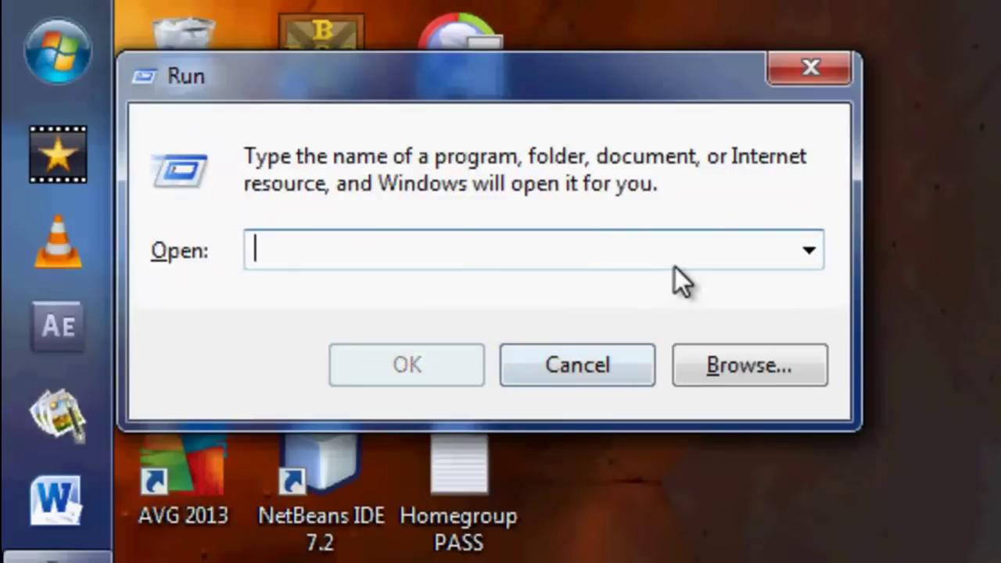
{"action": "type", "text": "regedit"}
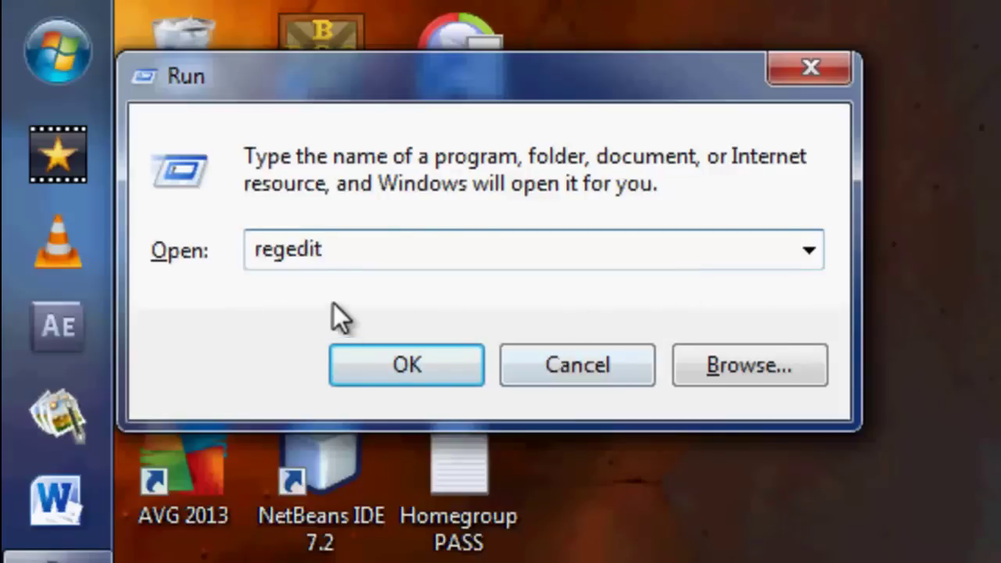
{"action": "left_click", "coordinate": [417, 382]}
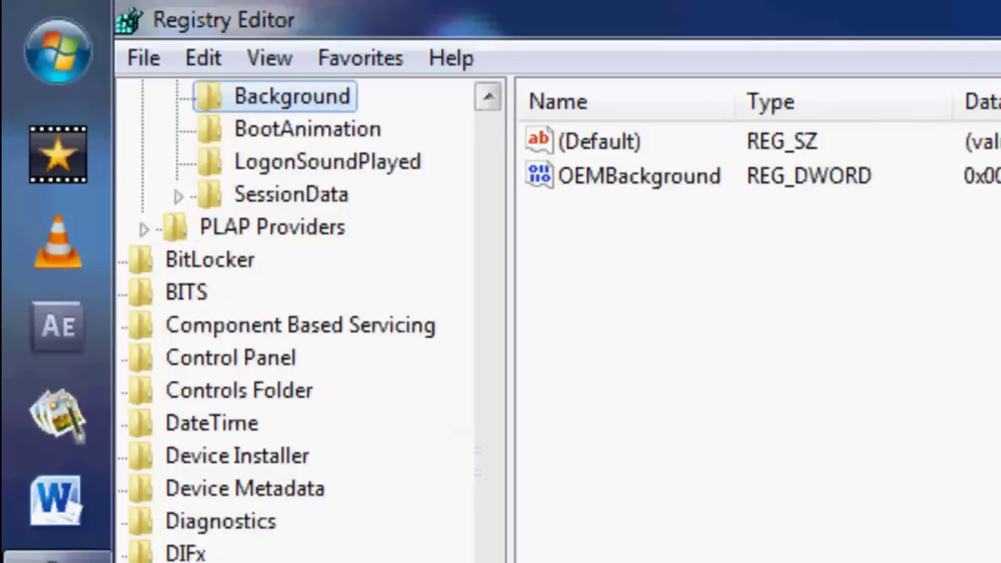
Go to the SOFTWARE key under HKEY_LOCAL_MACHINE in the registry tree and select its Microsoft subkey.
{"action": "scroll", "coordinate": [297, 313], "scroll_direction": "up", "scroll_amount": 8}
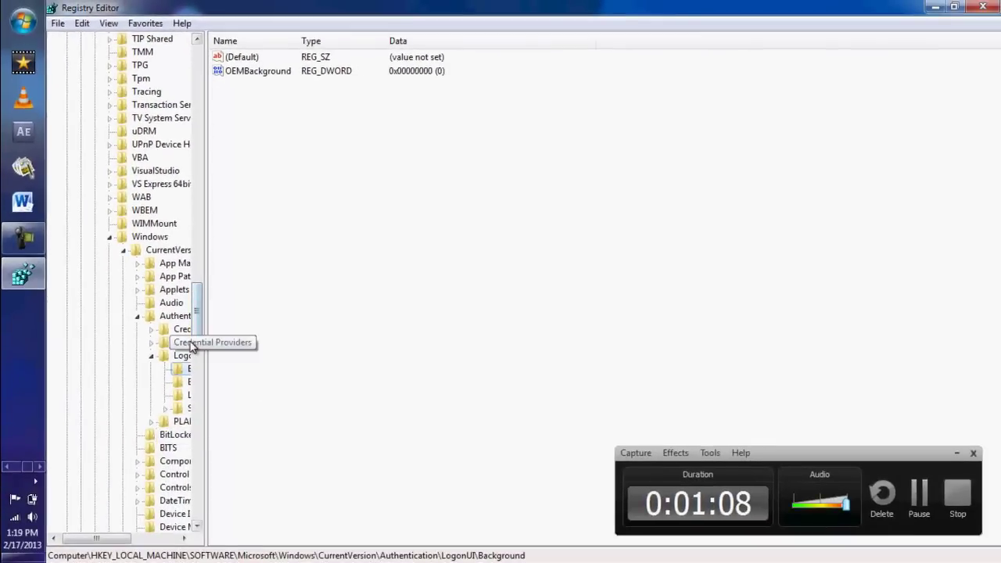
{"action": "scroll", "coordinate": [197, 337], "scroll_direction": "down", "scroll_amount": 3}
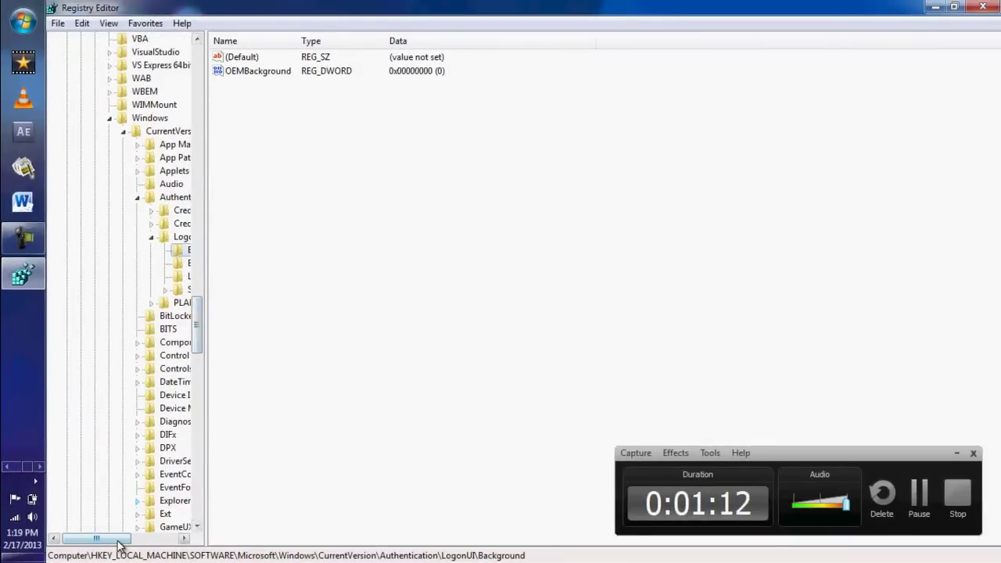
{"action": "left_click_drag", "start_coordinate": [119, 540], "coordinate": [139, 545]}
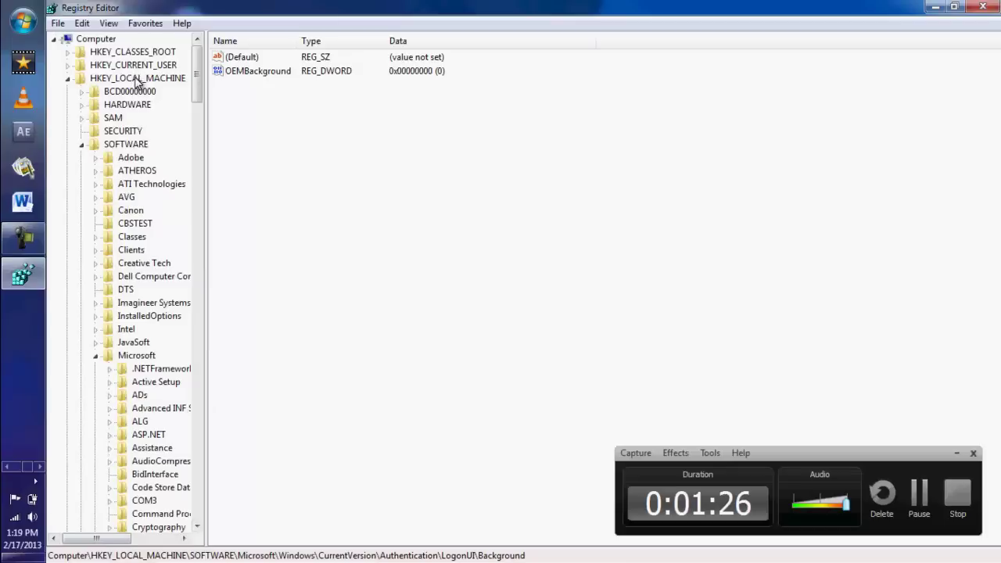
{"action": "left_click", "coordinate": [126, 144]}
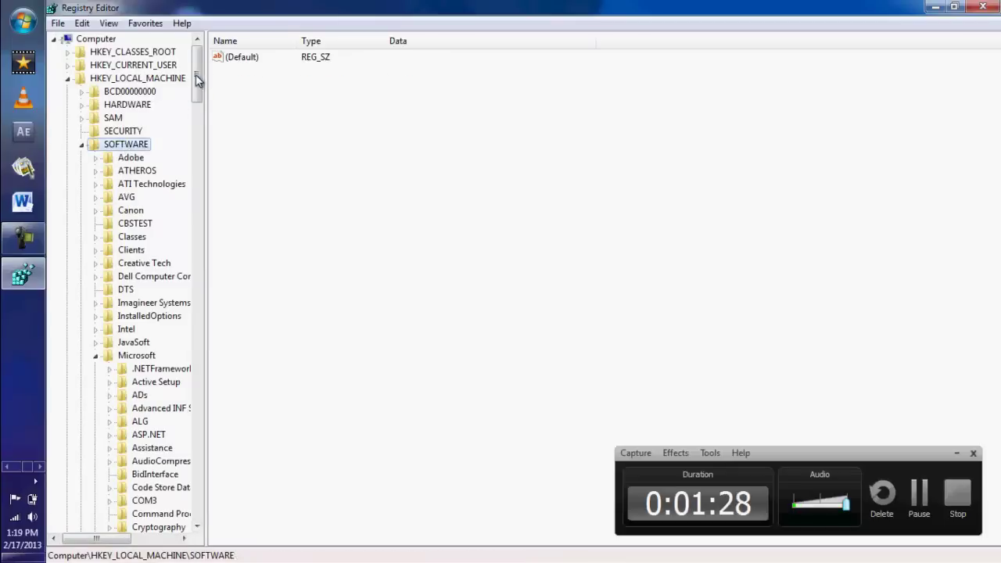
{"action": "left_click_drag", "start_coordinate": [196, 75], "coordinate": [197, 107]}
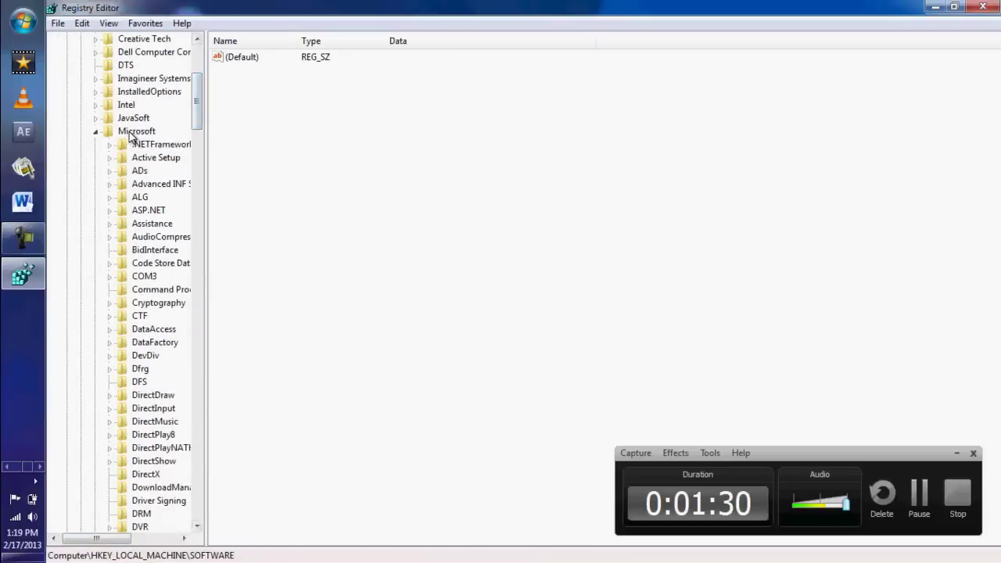
{"action": "left_click", "coordinate": [129, 135]}
Go down through Windows\CurrentVersion\Authentication\LogonUI in the Microsoft key and select the Background key.
{"action": "left_click_drag", "start_coordinate": [193, 104], "coordinate": [189, 299]}
{"action": "left_click", "coordinate": [188, 292]}
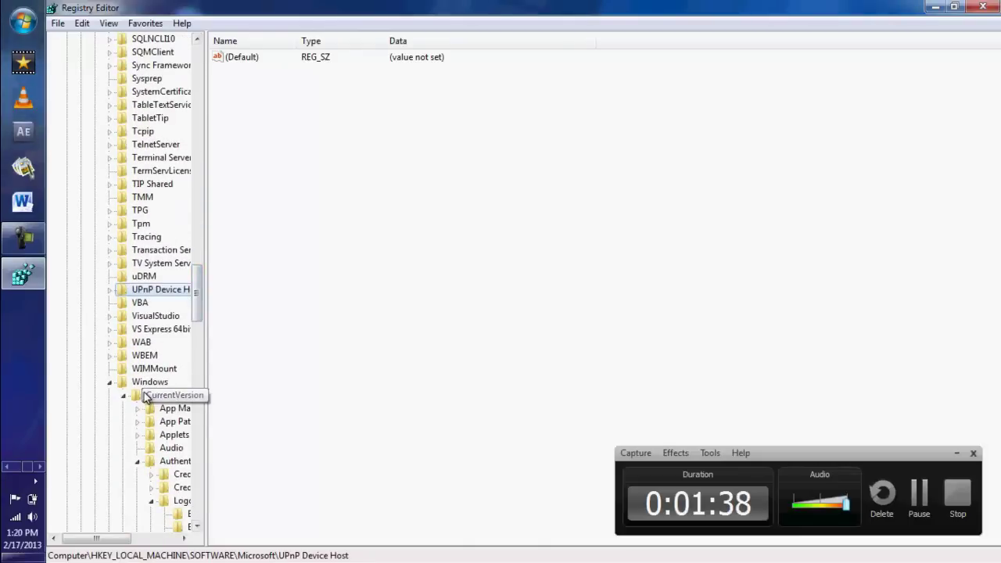
{"action": "left_click", "coordinate": [150, 382]}
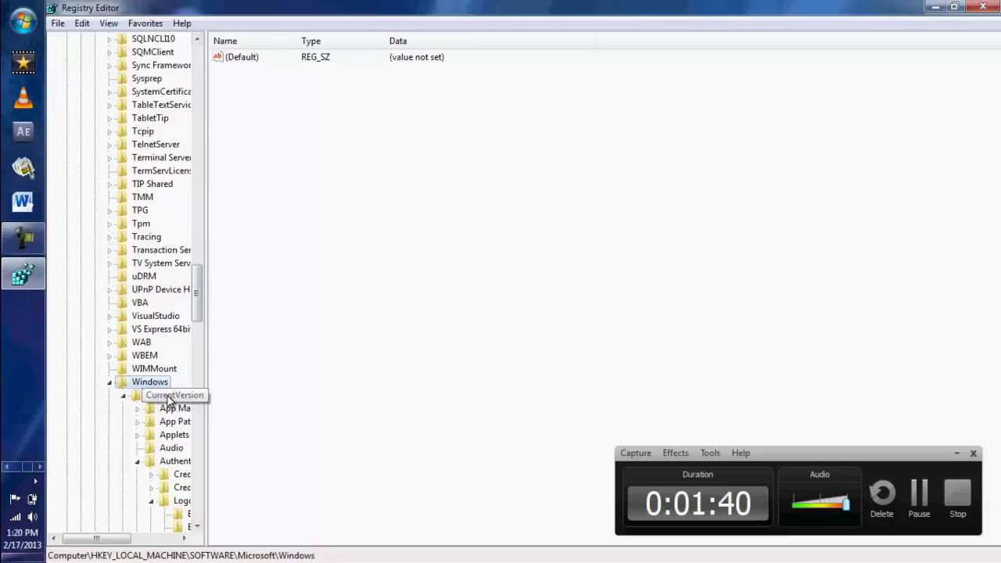
{"action": "left_click", "coordinate": [168, 396]}
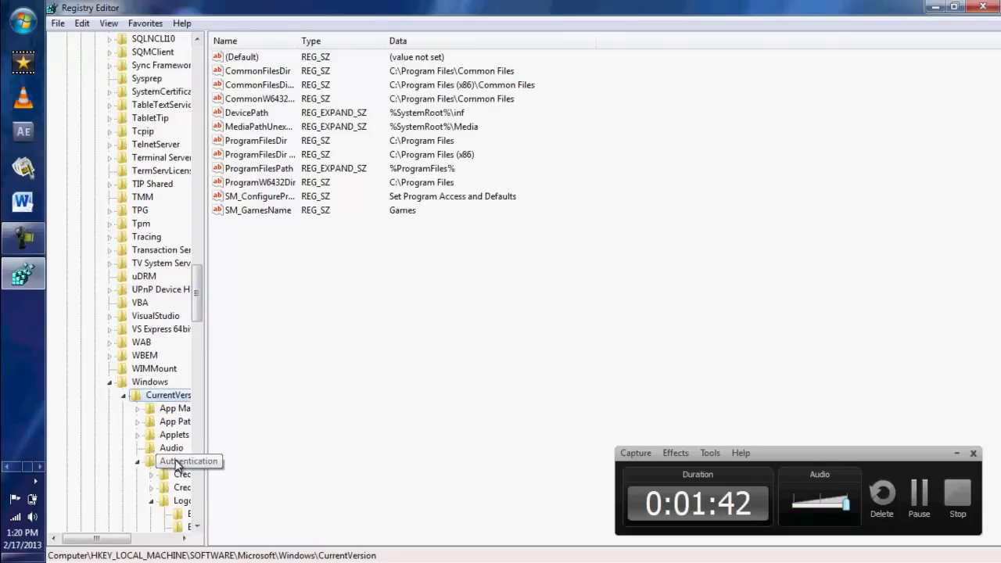
{"action": "left_click", "coordinate": [175, 462]}
{"action": "left_click_drag", "start_coordinate": [196, 311], "coordinate": [197, 327]}
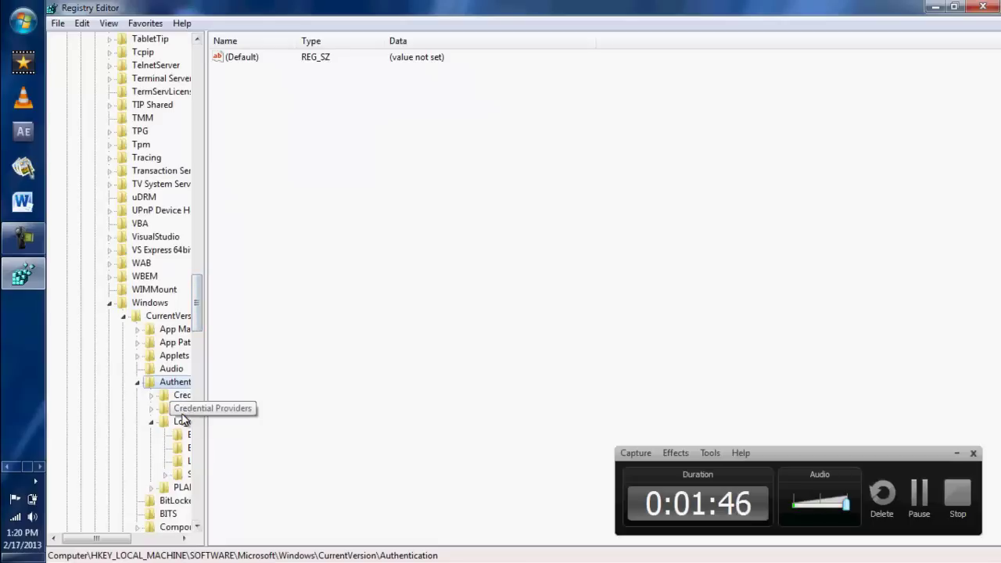
{"action": "left_click", "coordinate": [182, 421]}
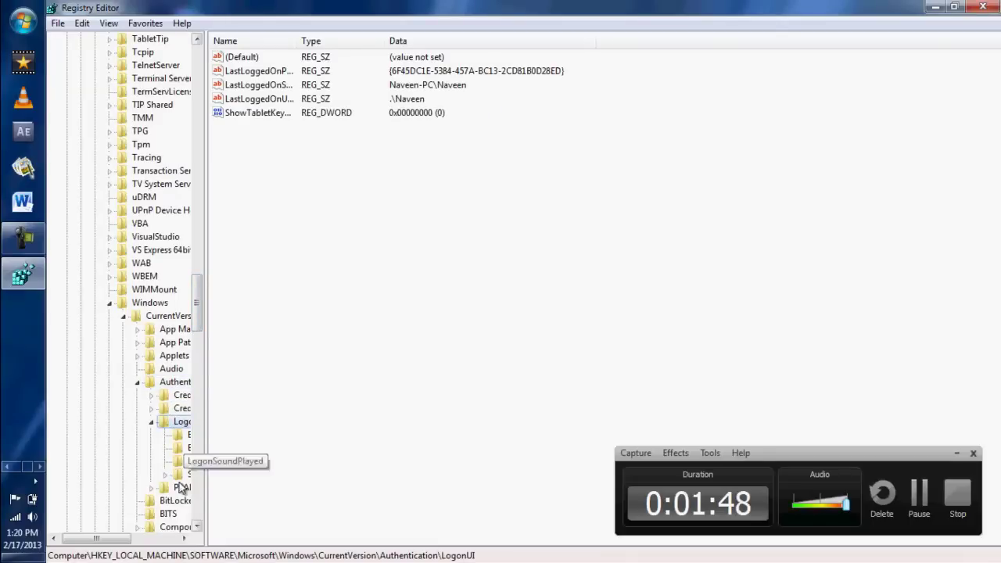
{"action": "scroll", "coordinate": [177, 477], "scroll_direction": "down", "scroll_amount": 2}
{"action": "left_click", "coordinate": [162, 357]}
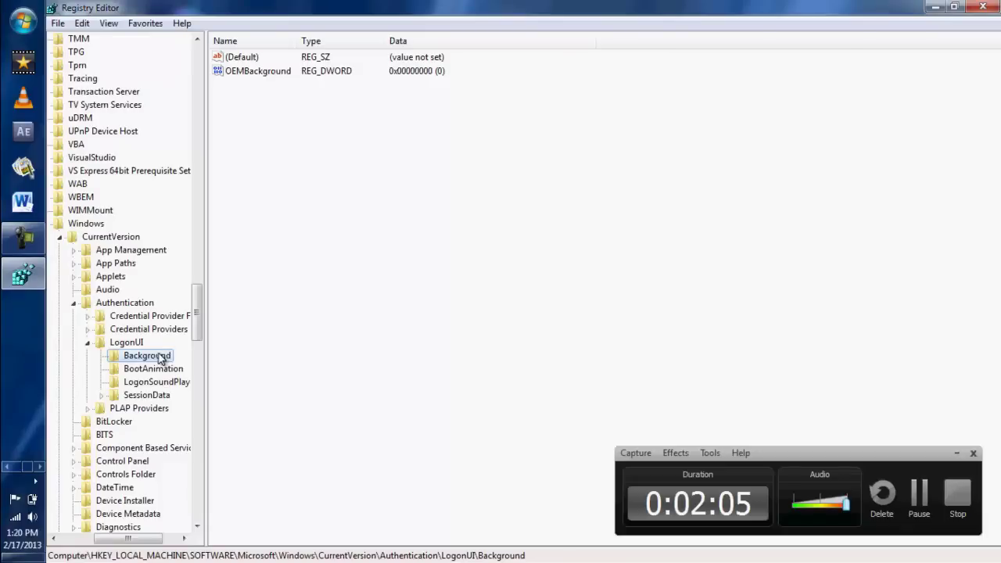
Set the OEMBackground DWORD's value data to 1 and minimize the Registry Editor.
{"action": "double_click", "coordinate": [254, 72]}
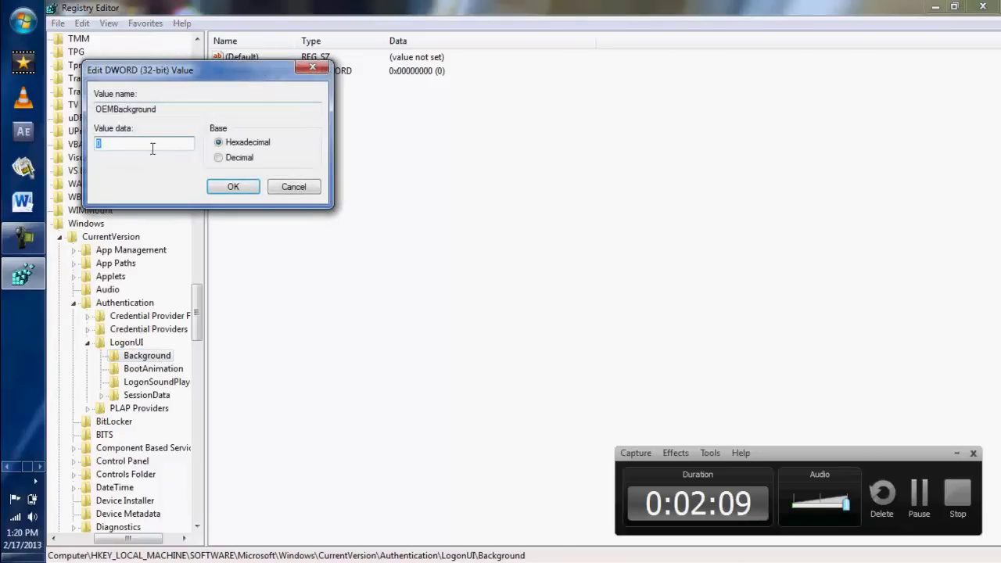
{"action": "left_click", "coordinate": [143, 148]}
{"action": "key", "text": "BackSpace"}
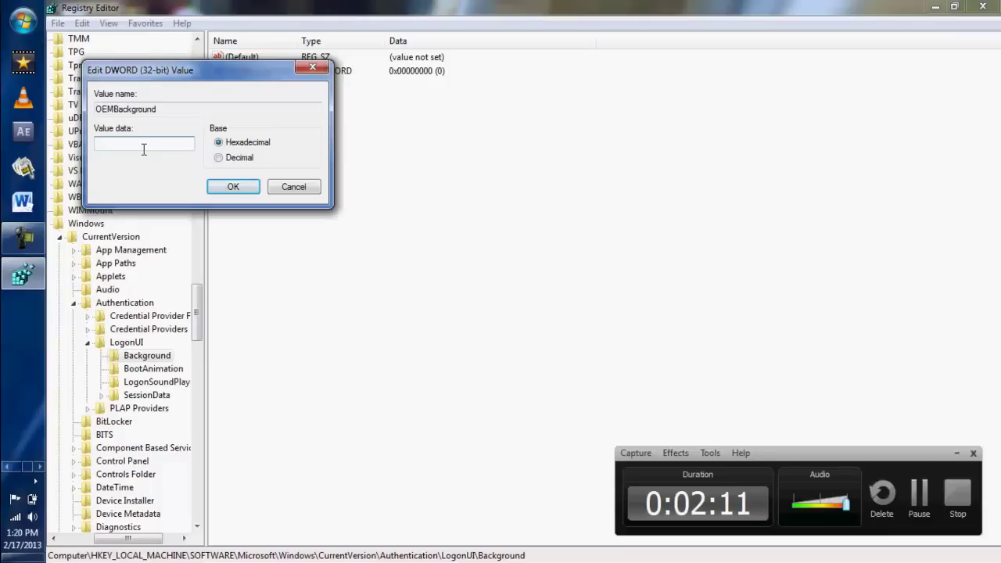
{"action": "type", "text": "1"}
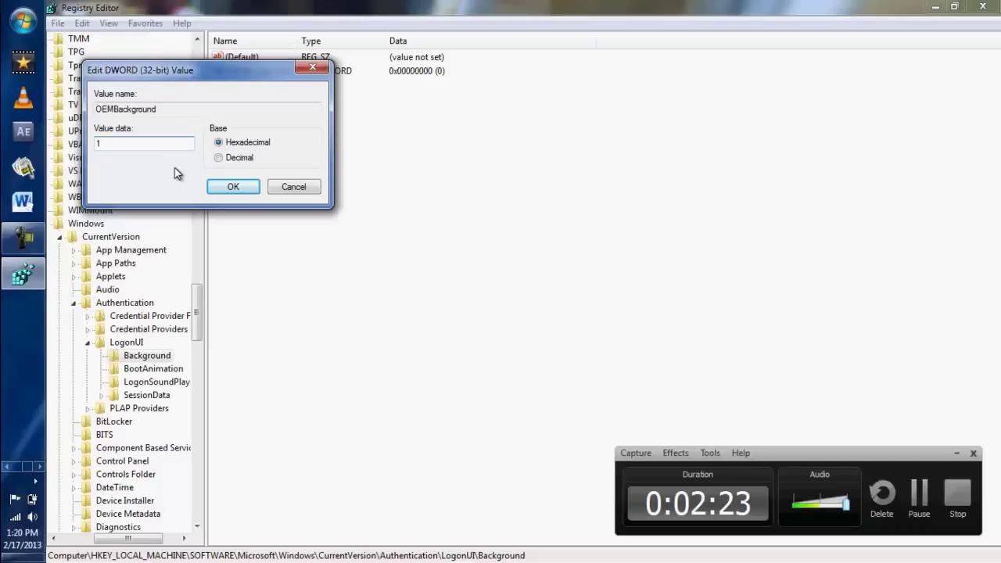
{"action": "left_click", "coordinate": [236, 190]}
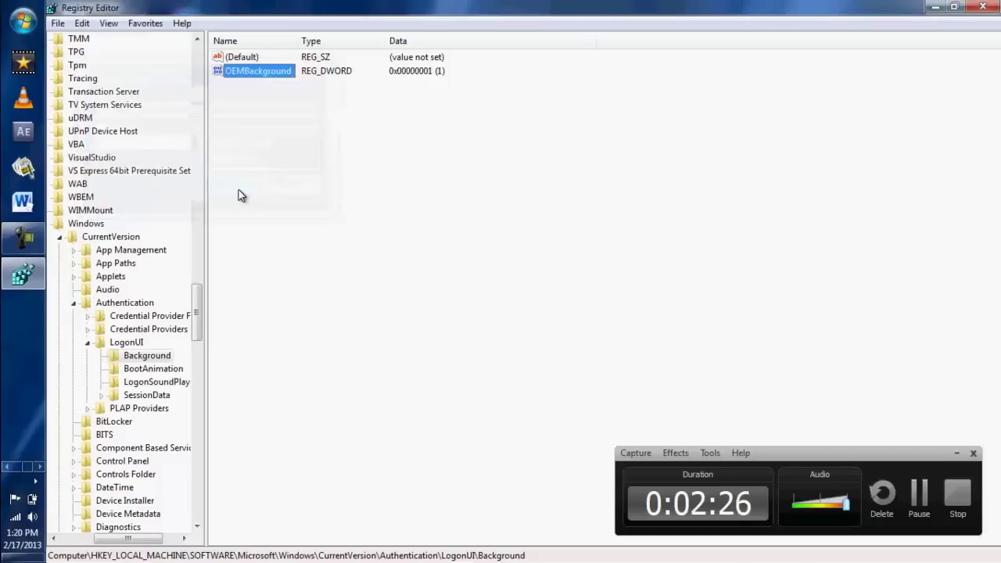
{"action": "left_click", "coordinate": [933, 8]}
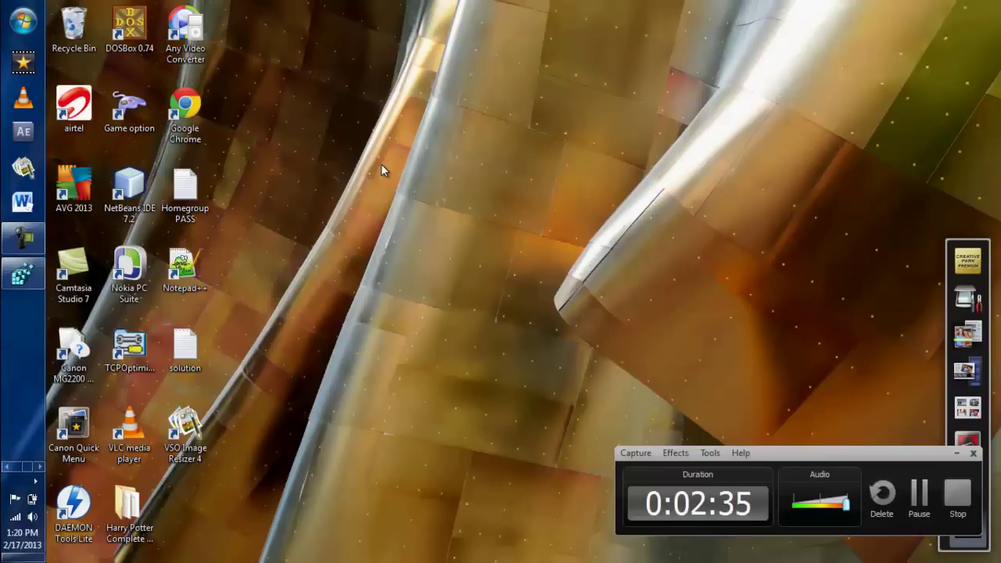
Open the Pictures library in a file window and maximize the window.
{"action": "left_click", "coordinate": [22, 21]}
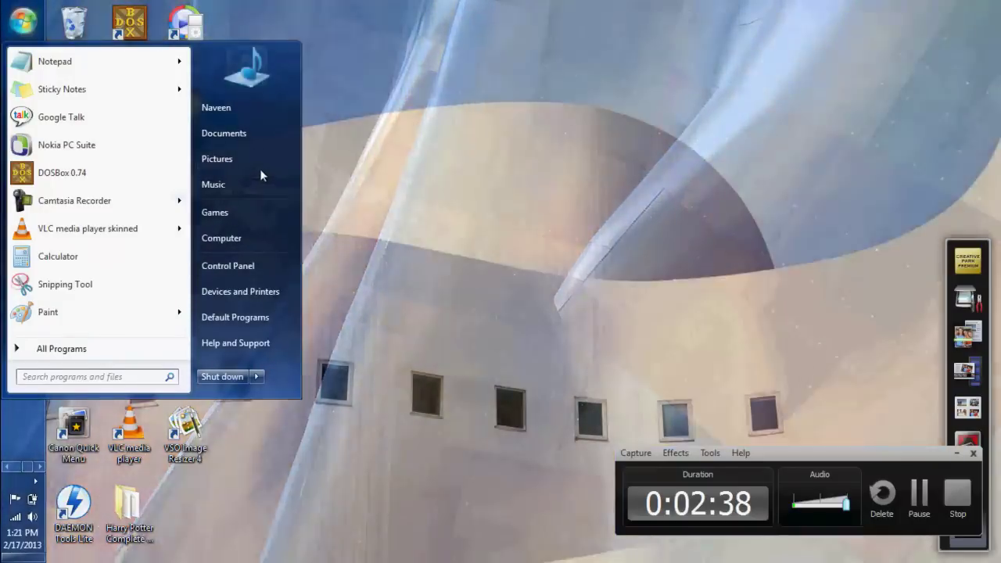
{"action": "left_click", "coordinate": [263, 165]}
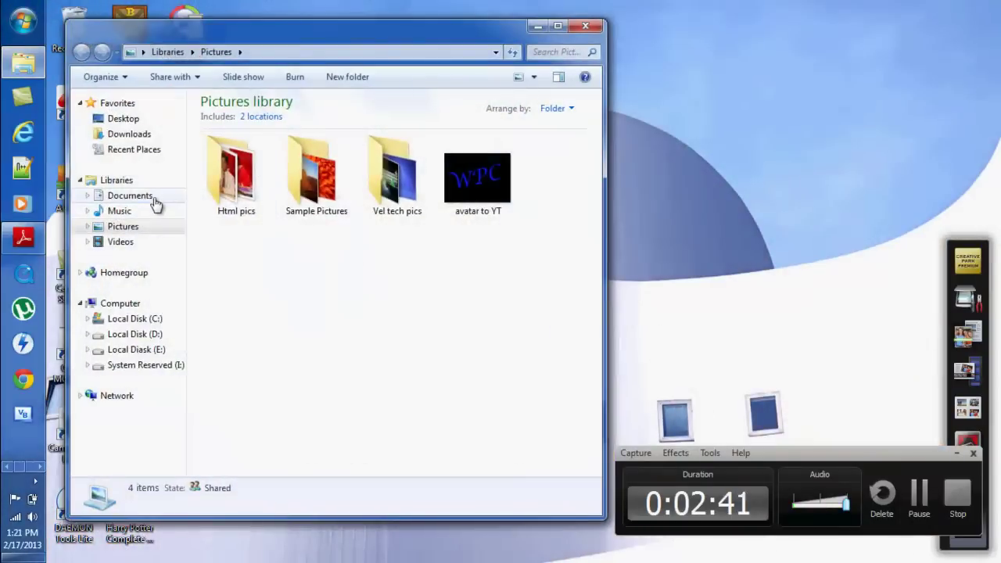
{"action": "left_click", "coordinate": [154, 199]}
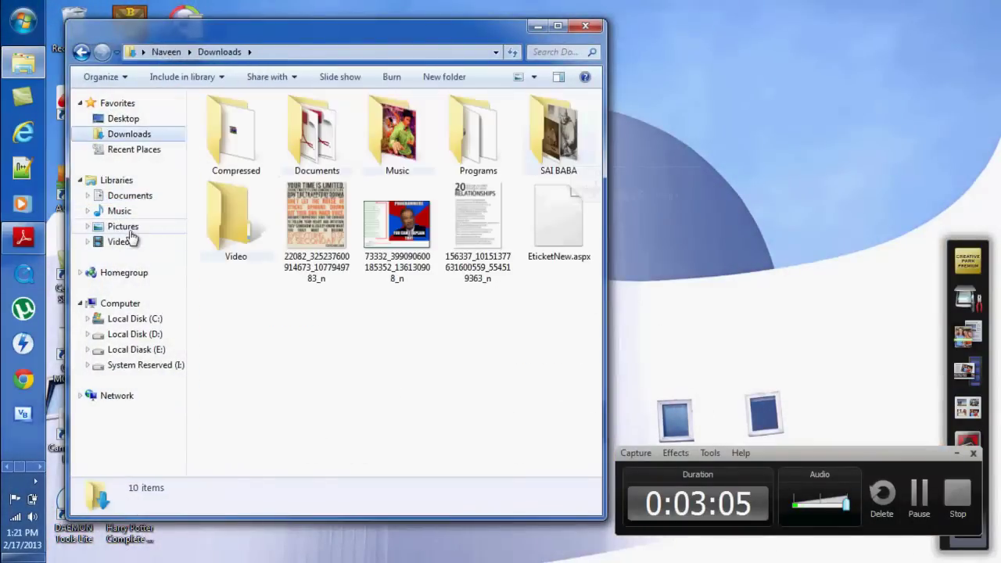
{"action": "left_click", "coordinate": [130, 234]}
{"action": "key", "text": "super+Up"}
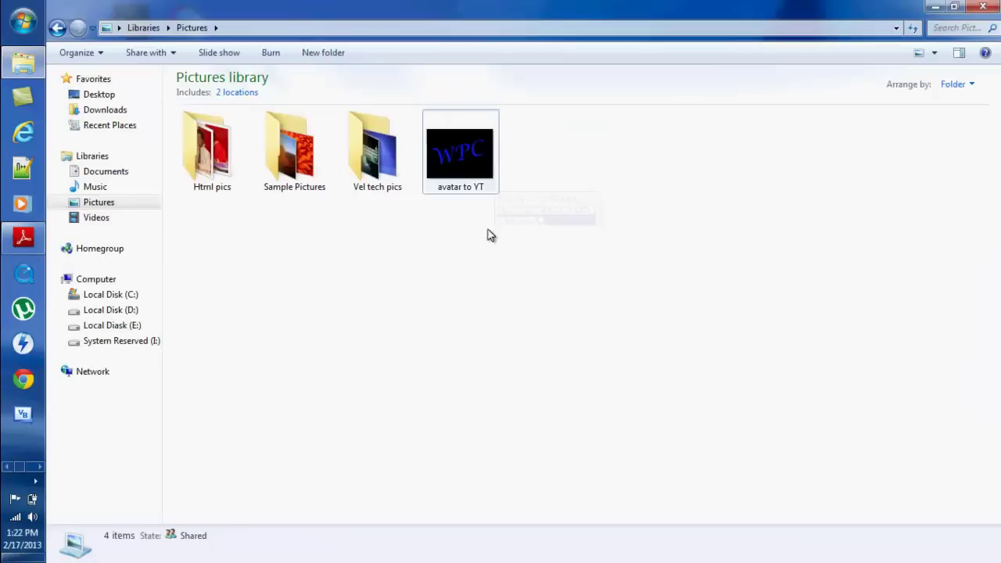
Copy the image "avatar to YT" from the Pictures library.
{"action": "left_click", "coordinate": [438, 118]}
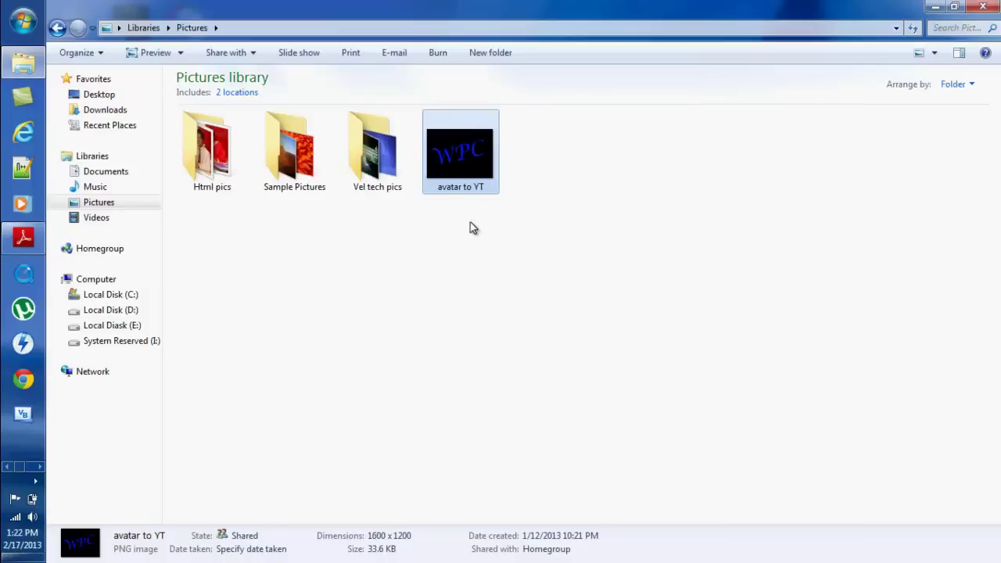
{"action": "mouse_move", "coordinate": [456, 158]}
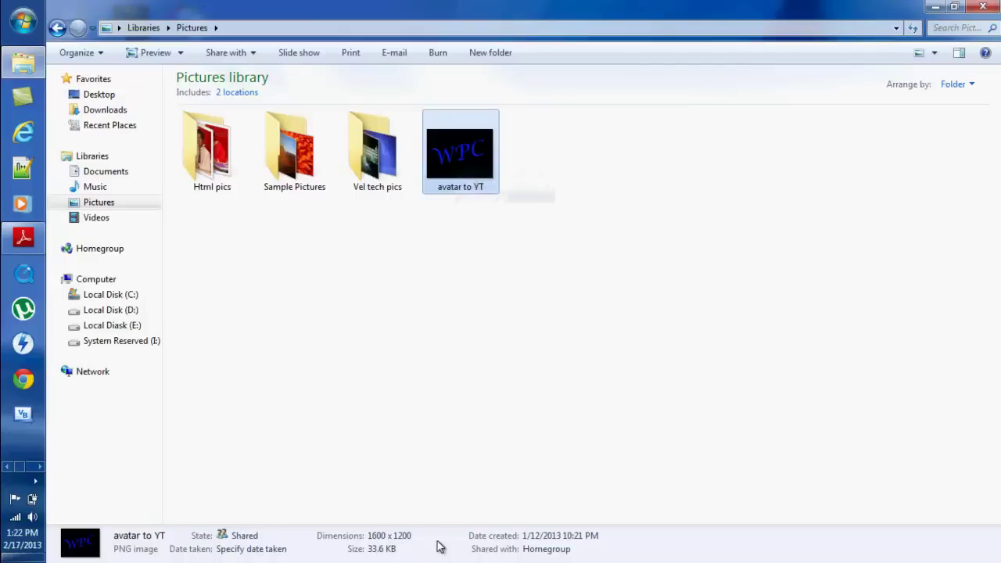
{"action": "right_click", "coordinate": [476, 153]}
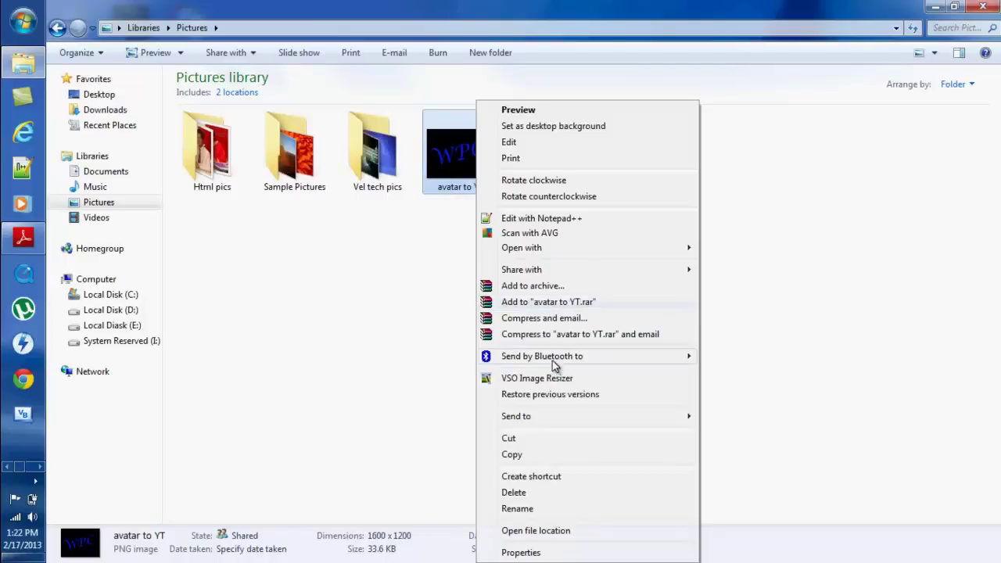
{"action": "left_click", "coordinate": [560, 454]}
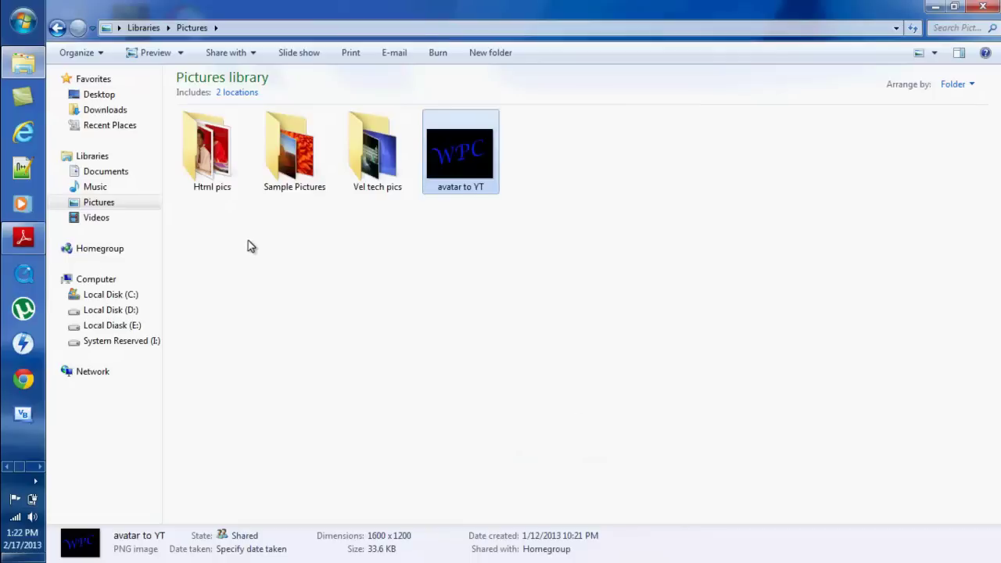
Go to the folder C:\Windows\System32\oobe\INFO\backgrounds by its path.
{"action": "left_click", "coordinate": [301, 27]}
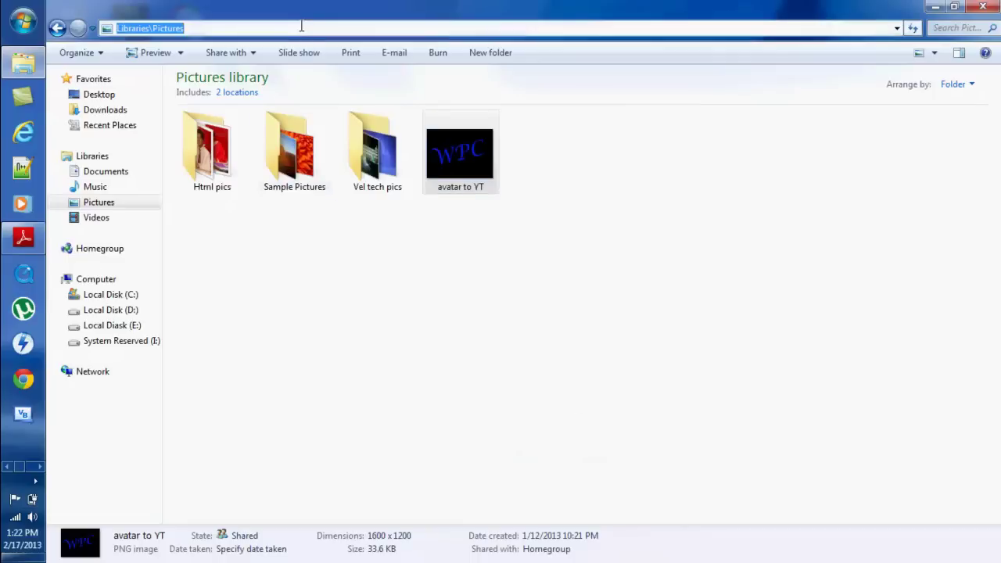
{"action": "key", "text": "BackSpace"}
{"action": "type", "text": "c:"}
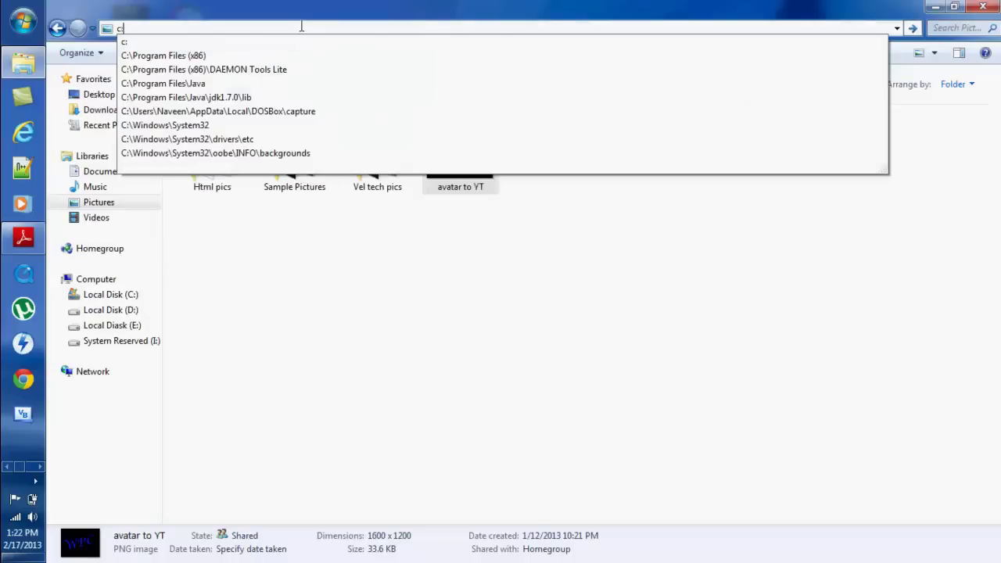
{"action": "key", "text": "Down"}
{"action": "key", "text": "Down"}
{"action": "key", "text": "Down"}
{"action": "key", "text": "Down"}
{"action": "key", "text": "Down"}
{"action": "key", "text": "Down"}
{"action": "key", "text": "Down"}
{"action": "key", "text": "Down"}
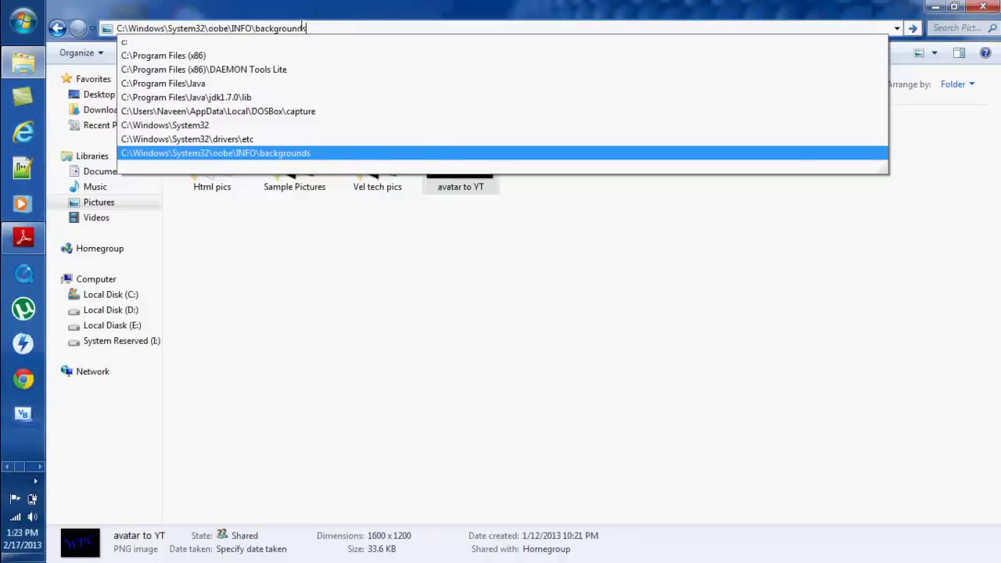
{"action": "key", "text": "Return"}
{"action": "left_click", "coordinate": [527, 28]}
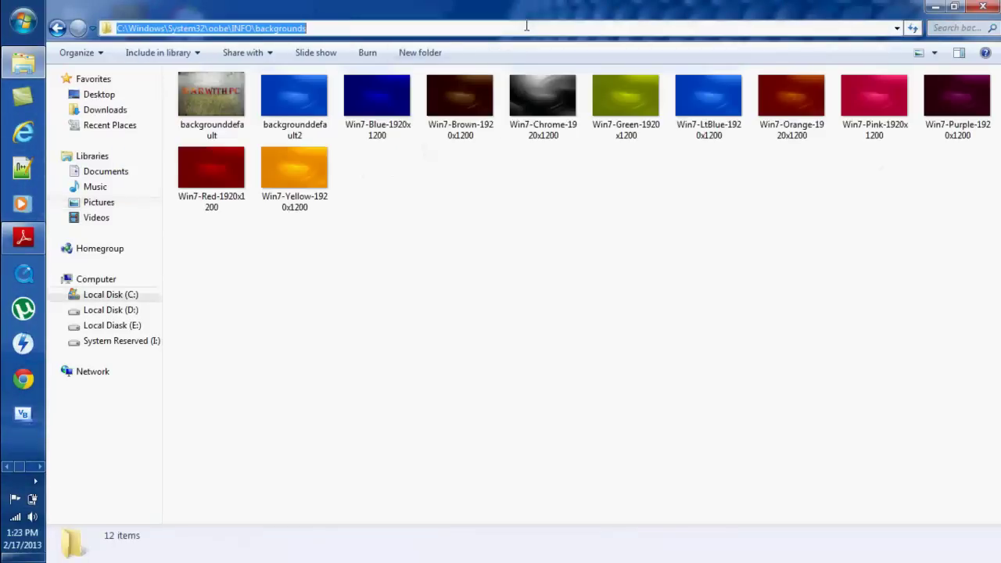
{"action": "left_click", "coordinate": [472, 29]}
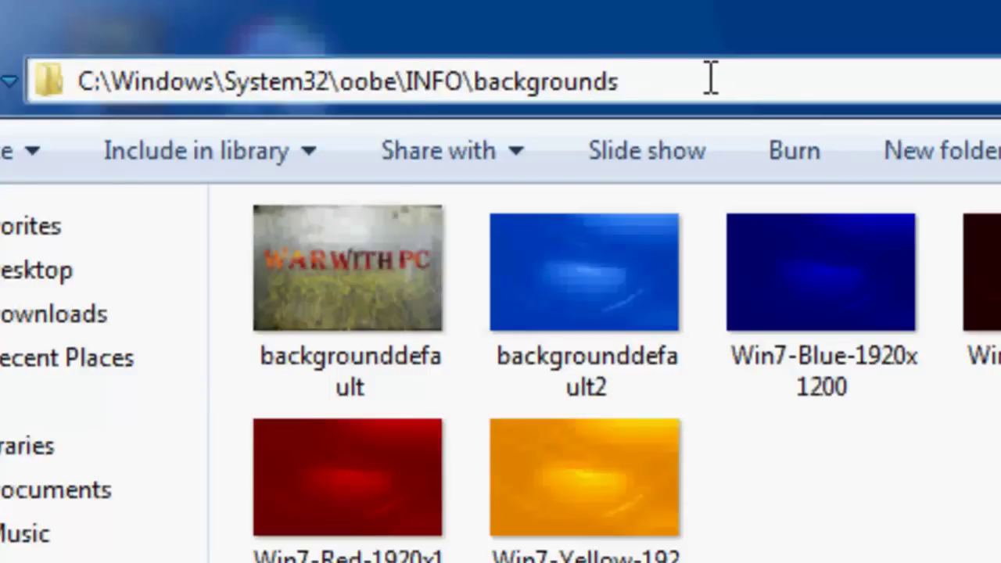
Paste the copied image into the backgrounds folder with administrator permission and rename it "backgroundefault".
{"action": "key", "text": "Escape"}
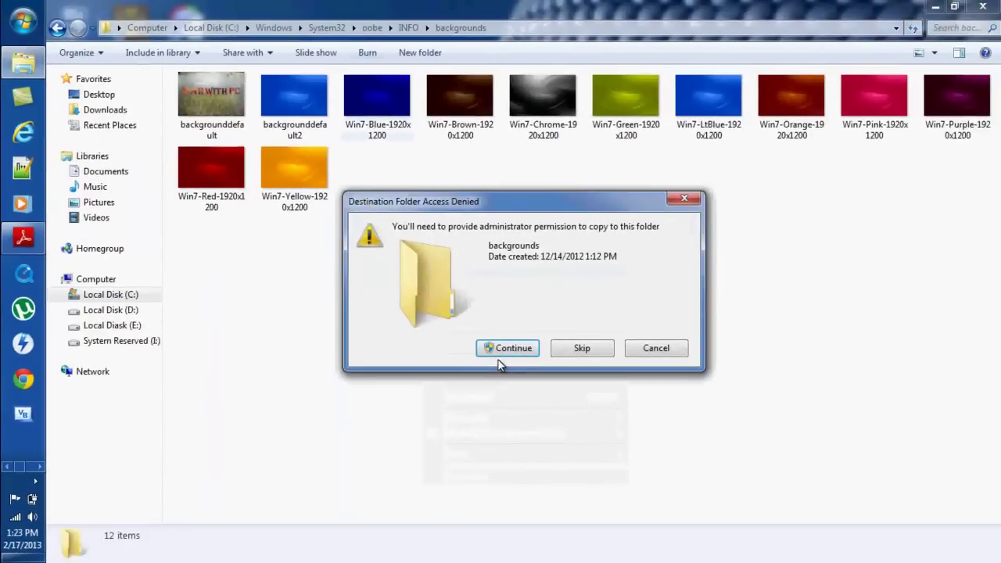
{"action": "left_click", "coordinate": [505, 350]}
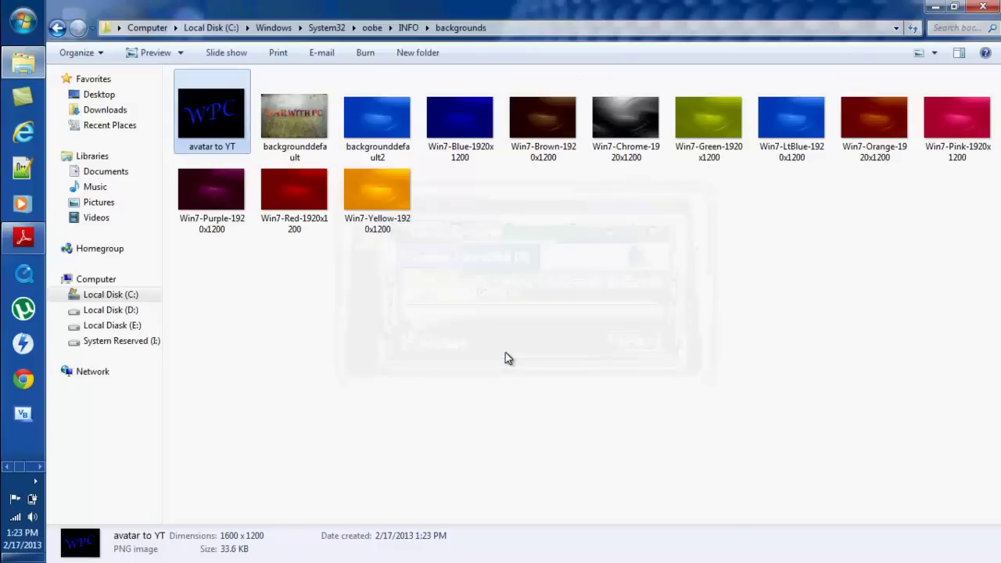
{"action": "left_click", "coordinate": [226, 149]}
{"action": "key", "text": "BackSpace"}
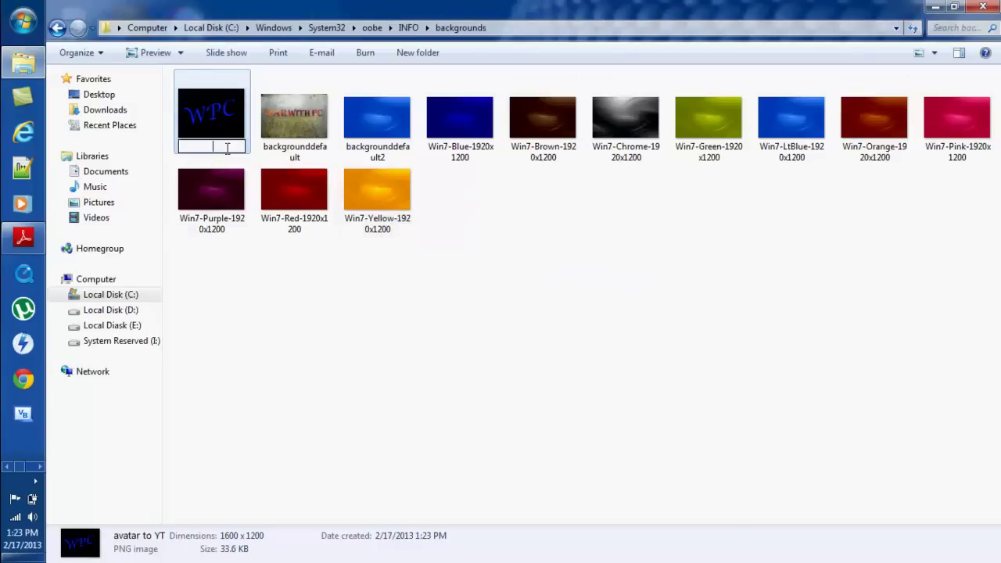
{"action": "type", "text": "ba"}
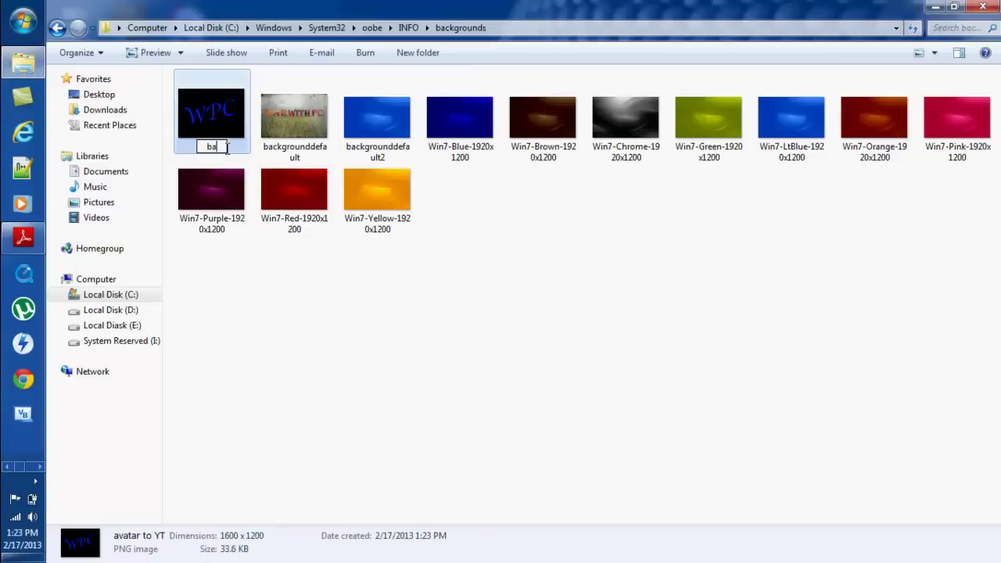
{"action": "type", "text": "ckgroun"}
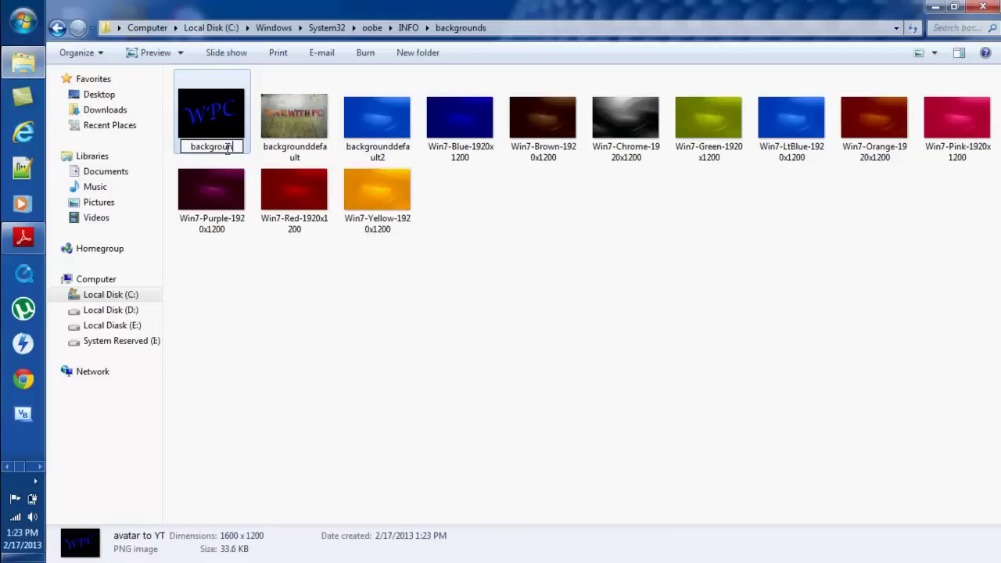
{"action": "type", "text": "defa"}
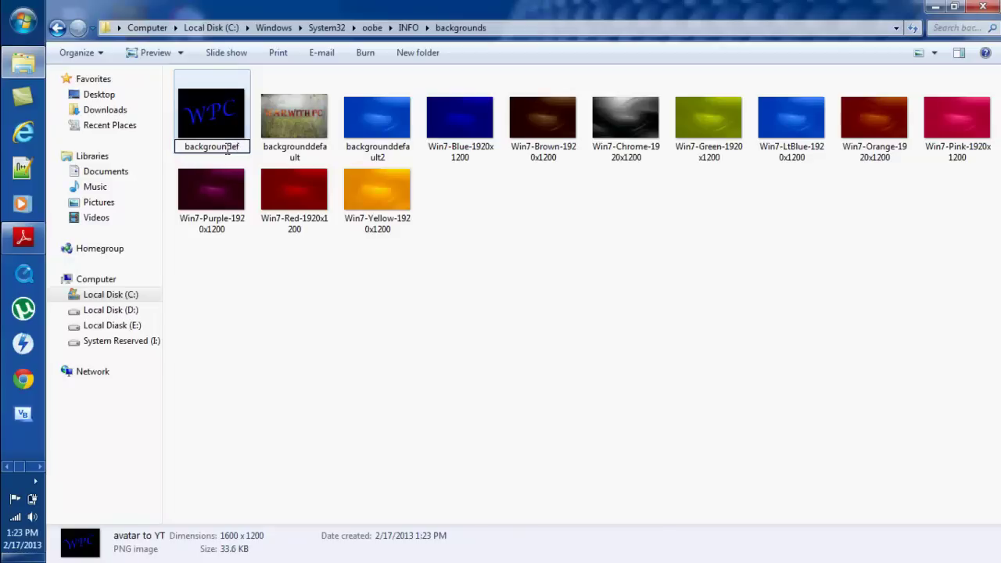
{"action": "type", "text": "ult"}
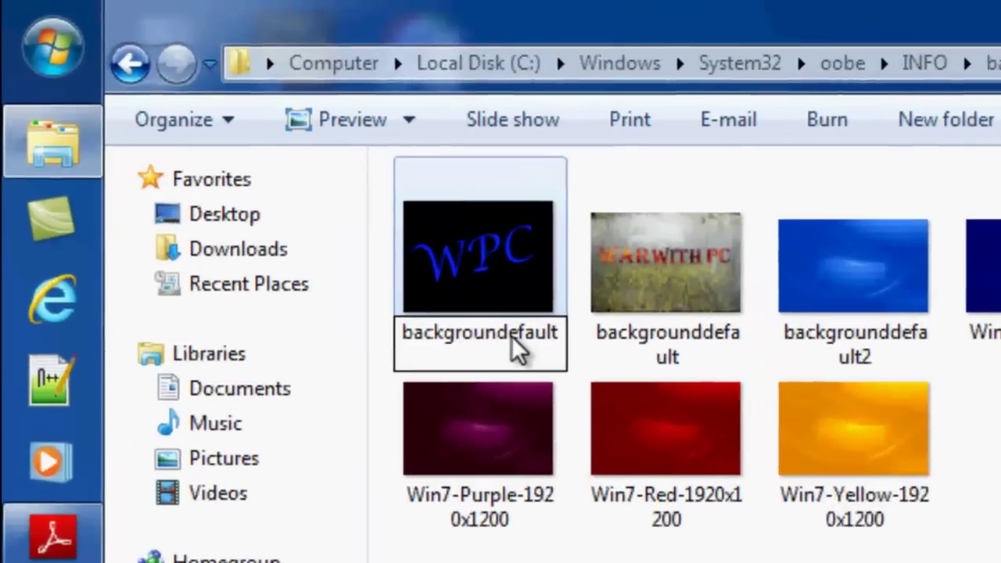
{"action": "key", "text": "Return"}
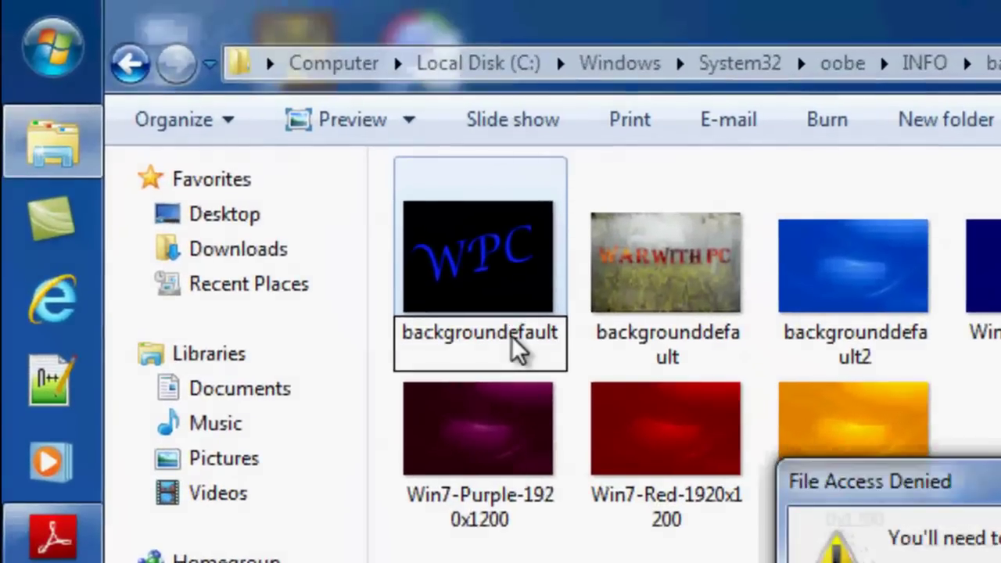
{"action": "key", "text": "Return"}
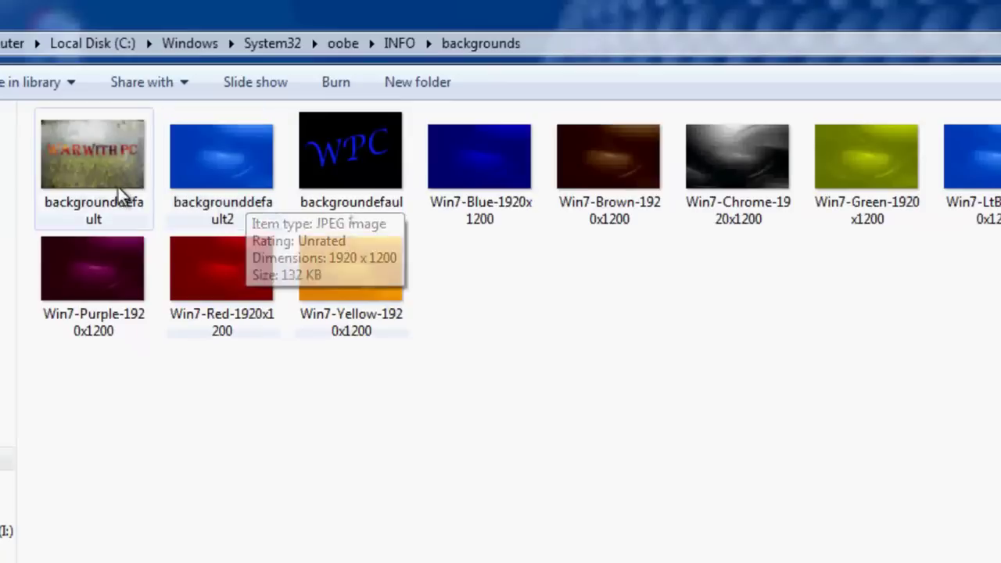
Delete the old "War with PC" image named backgrounddefault with administrator permission and select the WPC image.
{"action": "left_click", "coordinate": [114, 187]}
{"action": "key", "text": "Delete"}
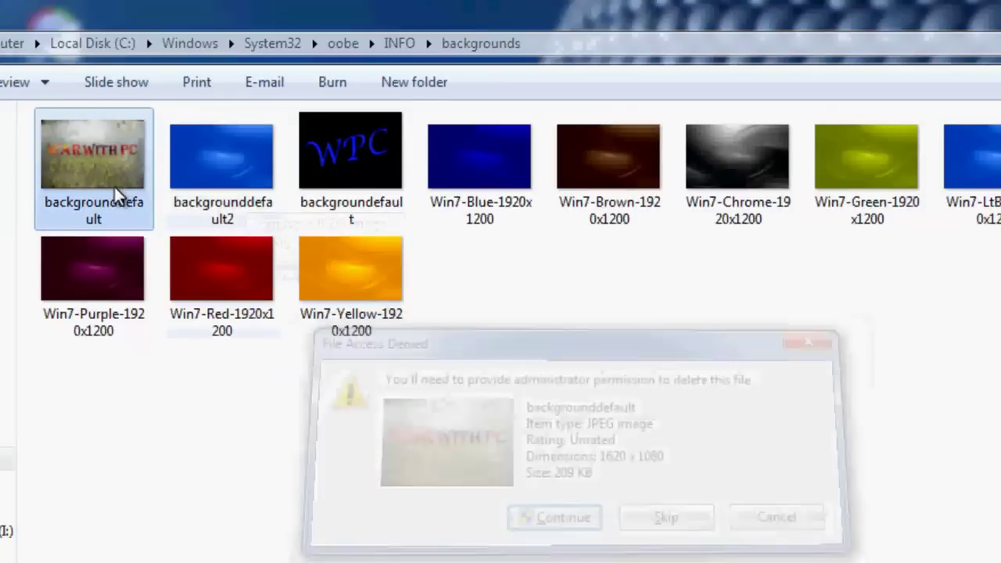
{"action": "key", "text": "Return"}
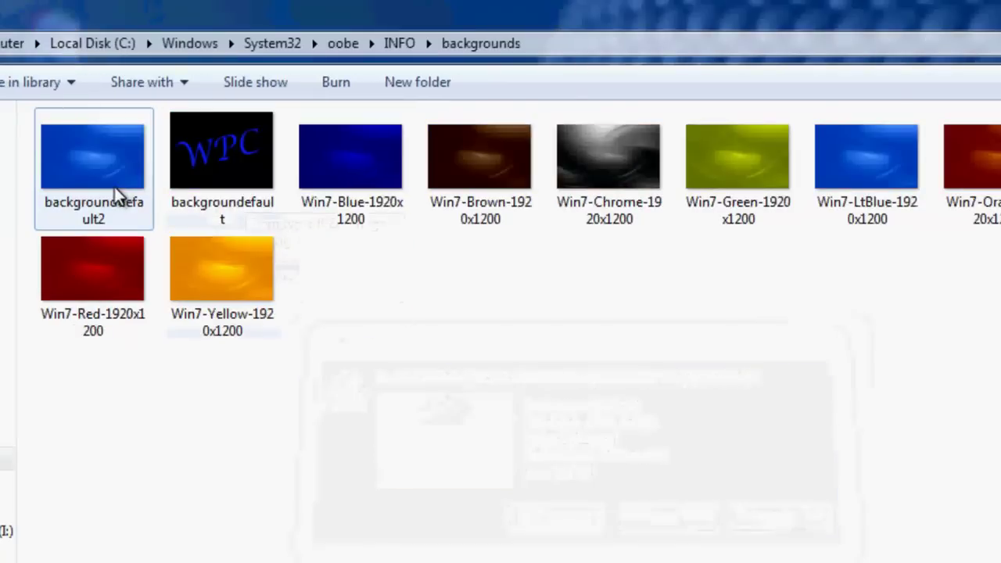
{"action": "left_click", "coordinate": [248, 177]}
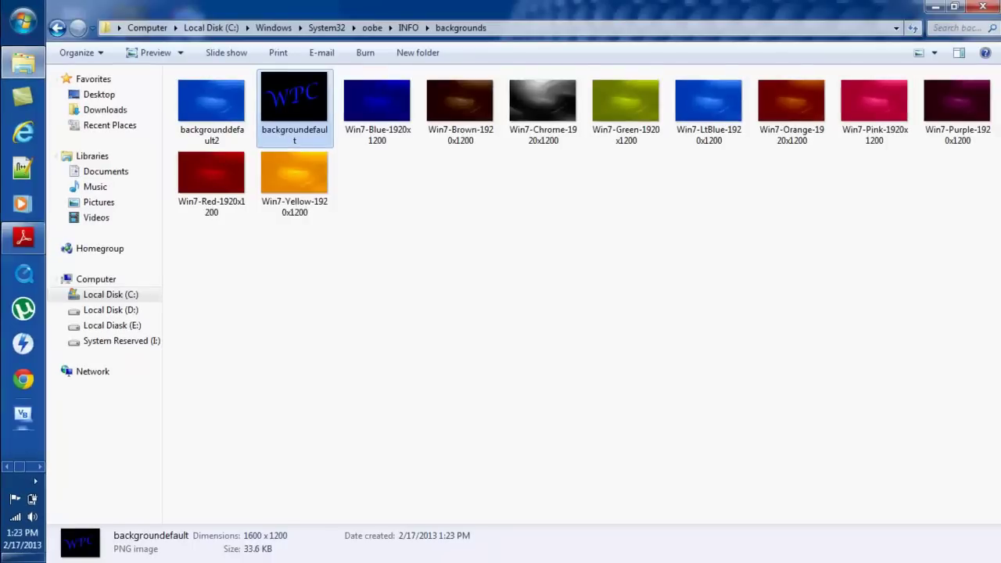
Open the list of shutdown options, such as Switch user, Log off and Lock.
{"action": "left_click", "coordinate": [23, 22]}
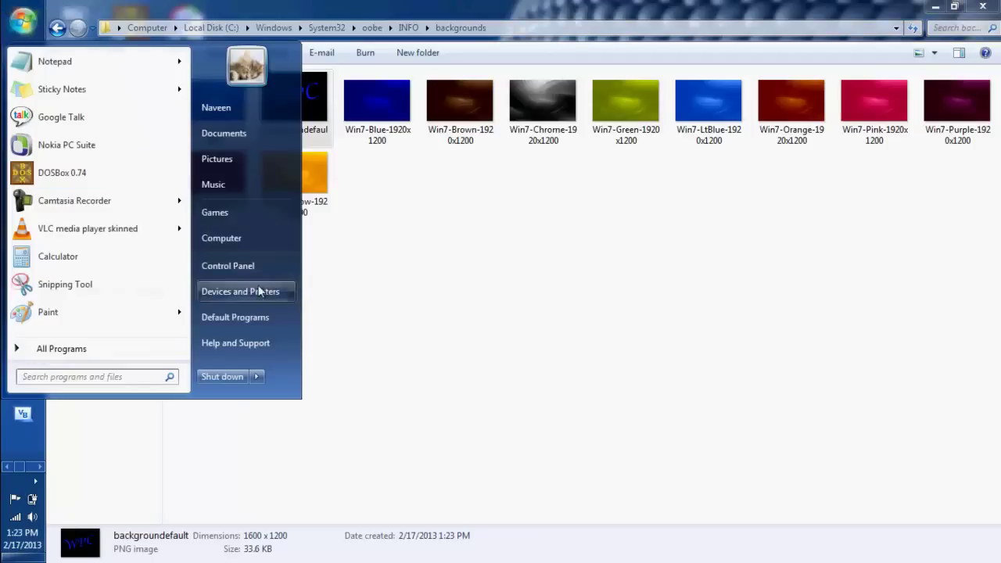
{"action": "left_click", "coordinate": [259, 376]}
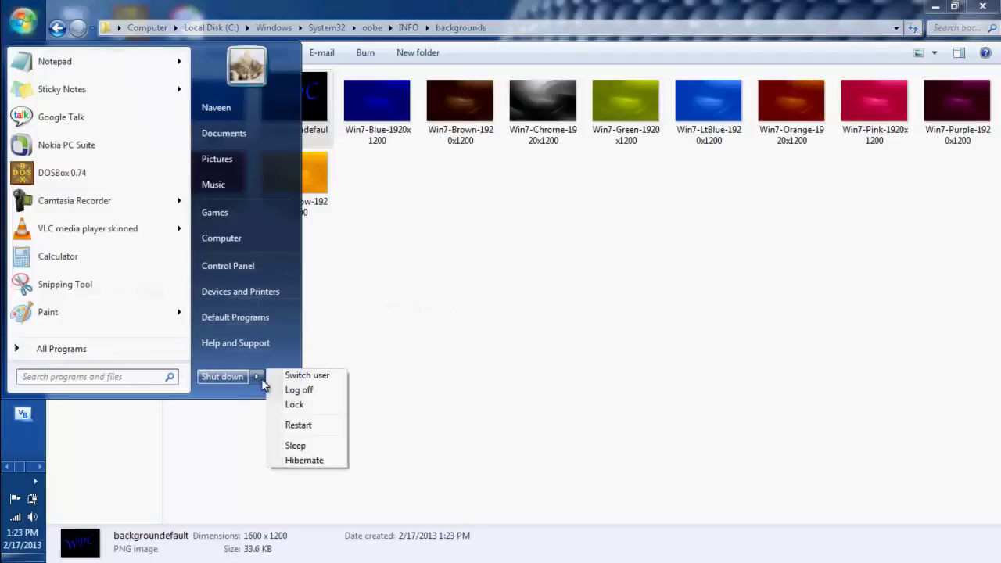